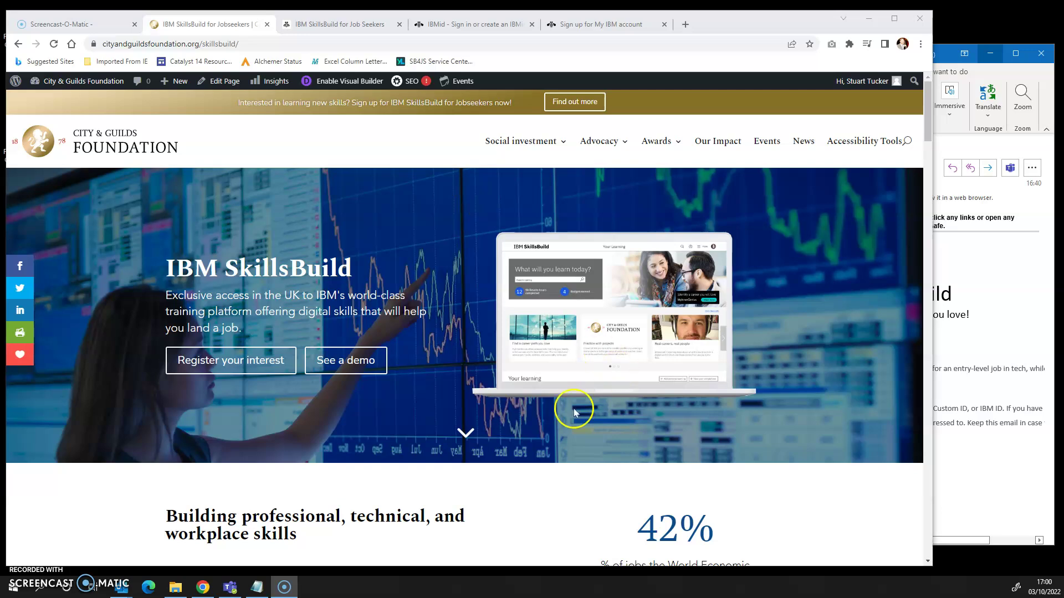
- Jump to the Register your interest form and bring up the SkillsBuild welcome email
left_click(235, 361)
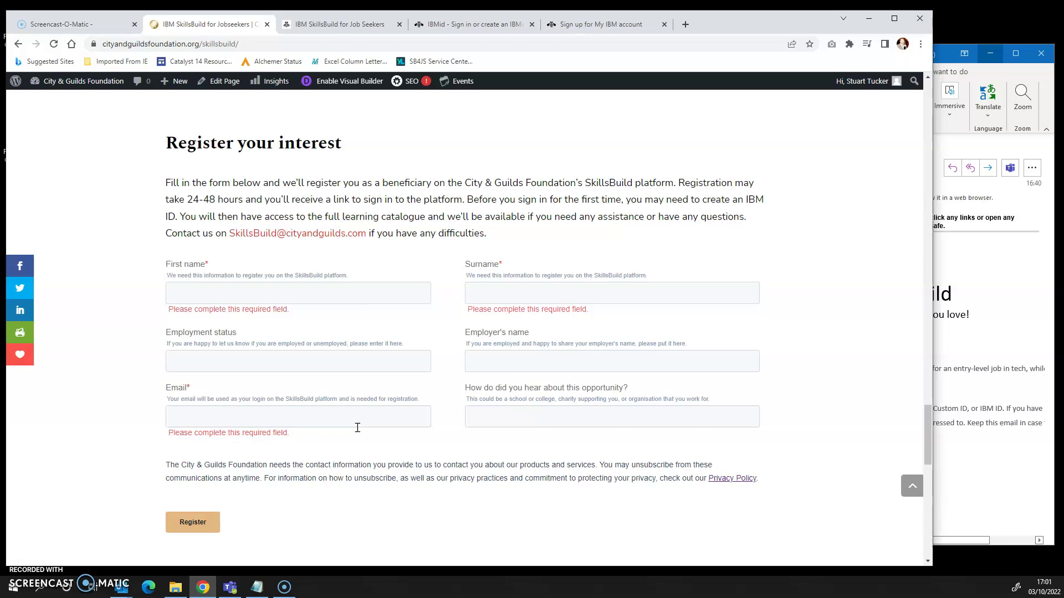
left_click(1012, 407)
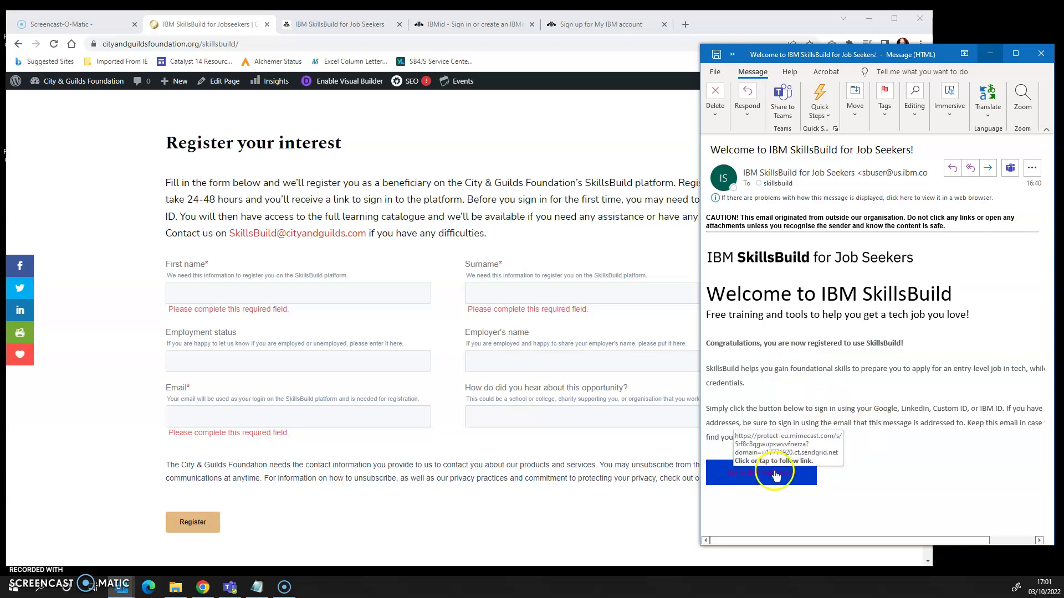
- Choose Log in with IBM ID on the SkillsBuild login page and switch to the IBMid page
left_click(315, 25)
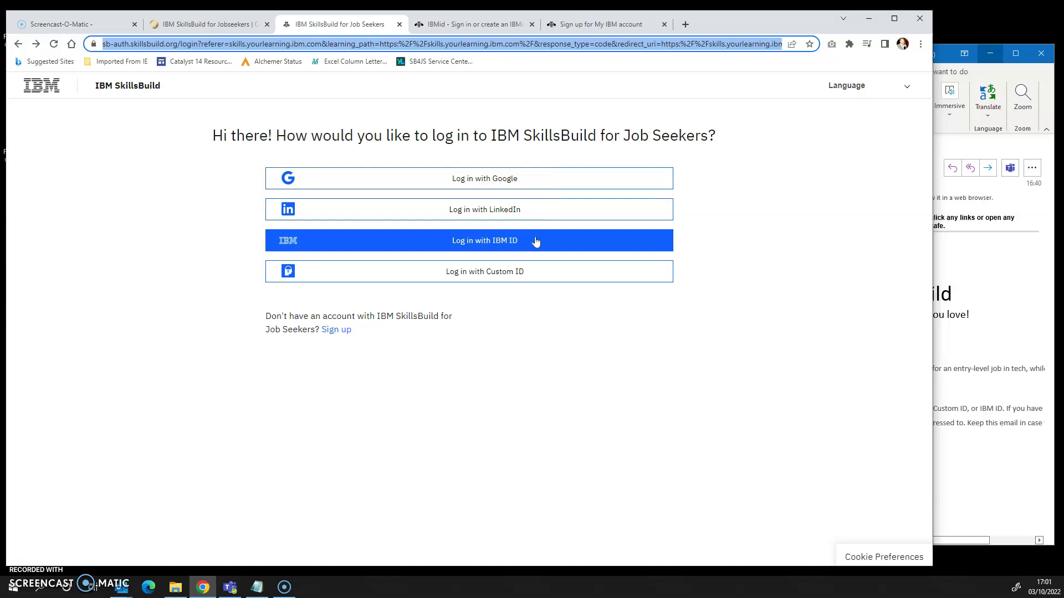
left_click(480, 247)
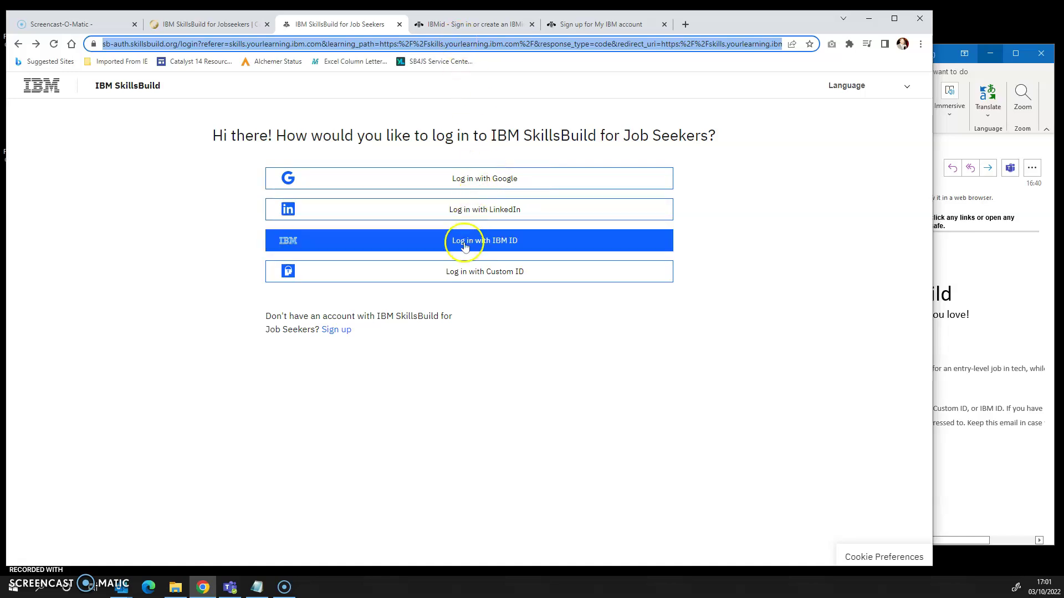
left_click(441, 24)
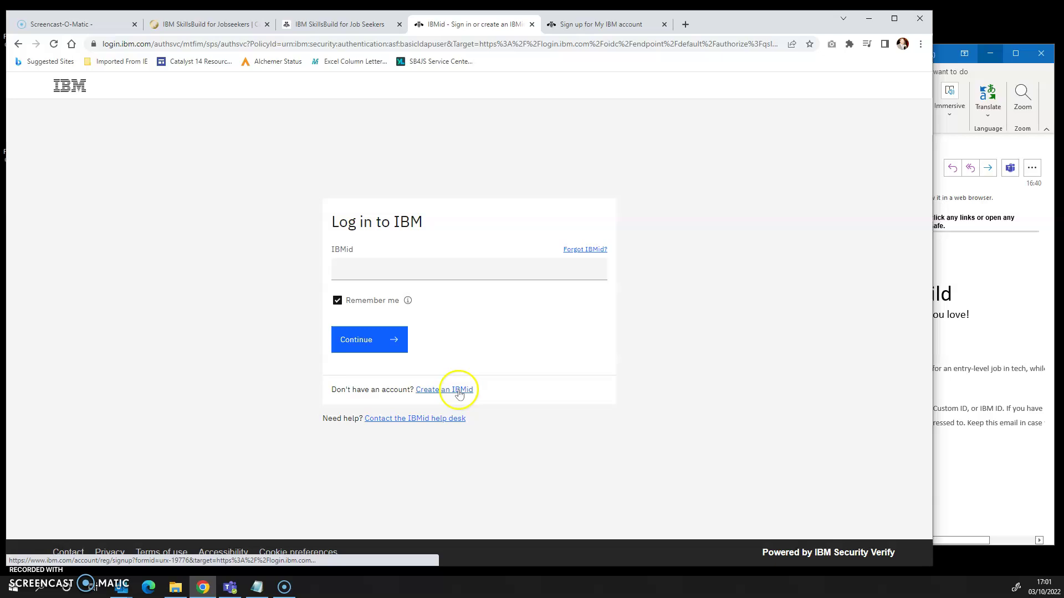
left_click(570, 24)
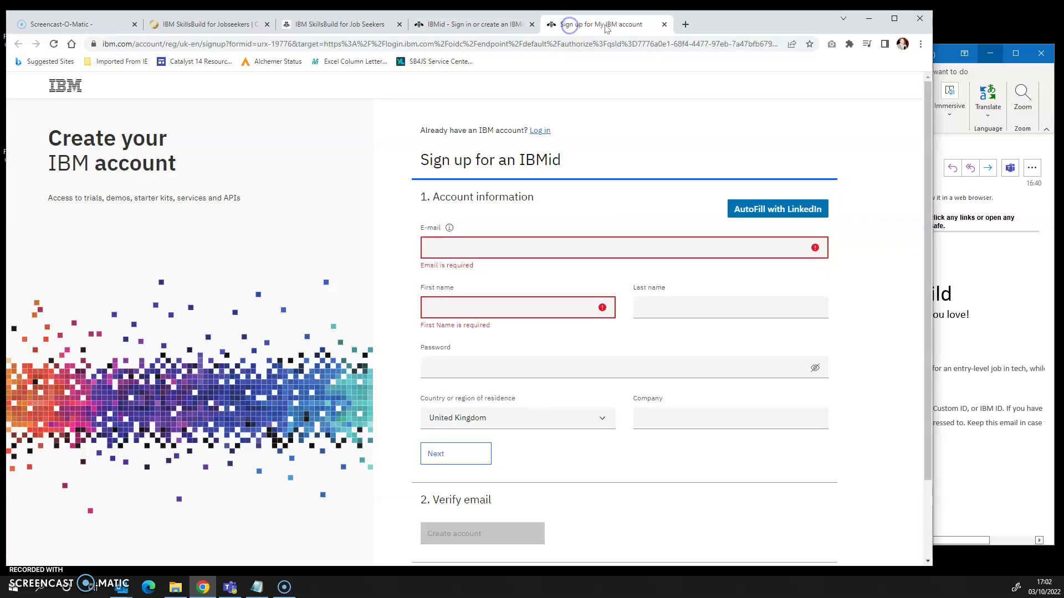
scroll(333, 423, "down", 1)
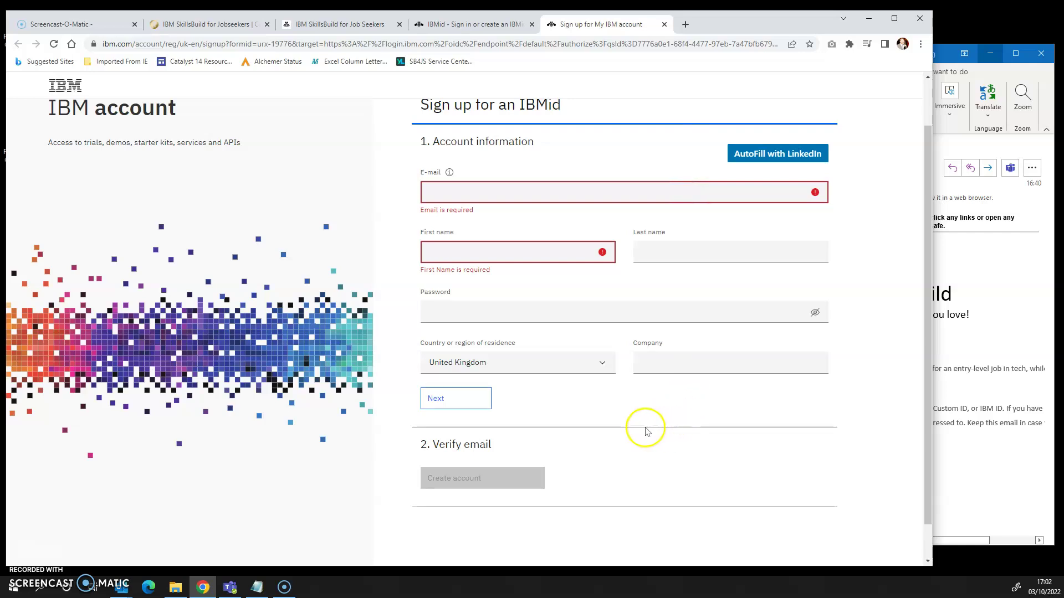
scroll(632, 415, "down", 1)
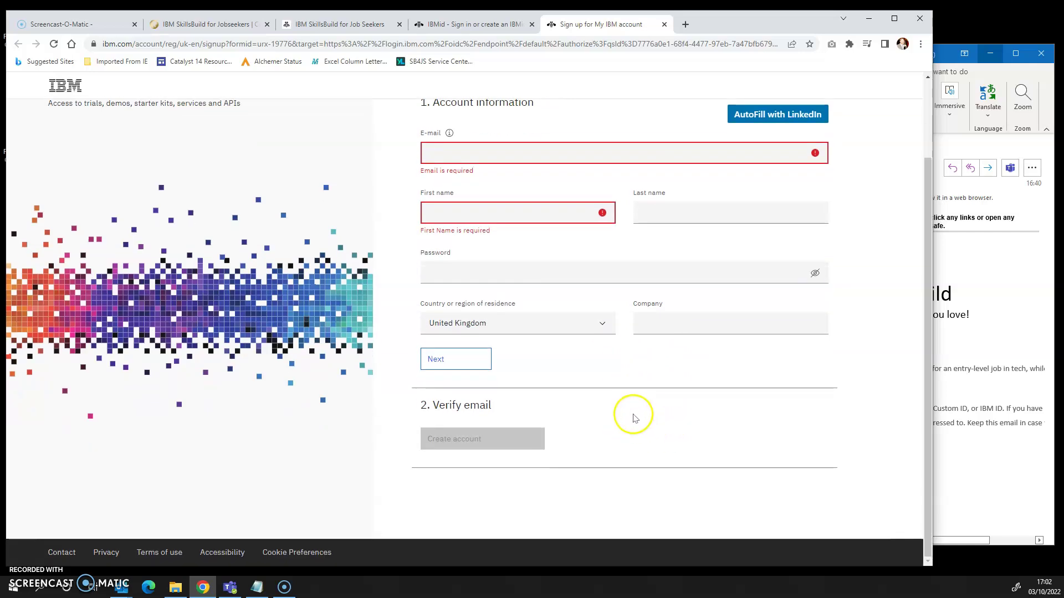
scroll(634, 415, "up", 1)
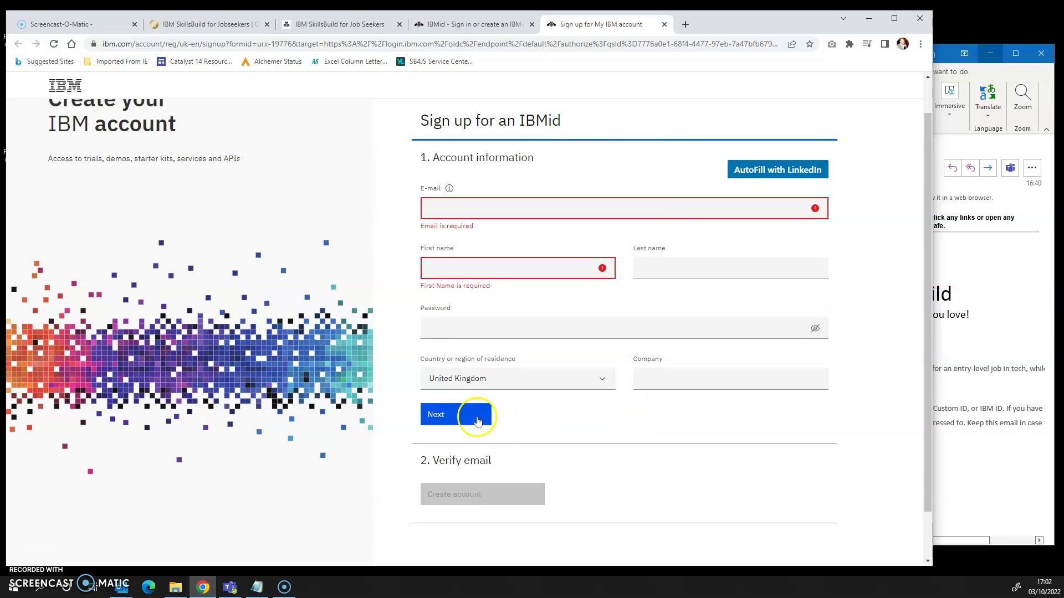
scroll(573, 441, "down", 1)
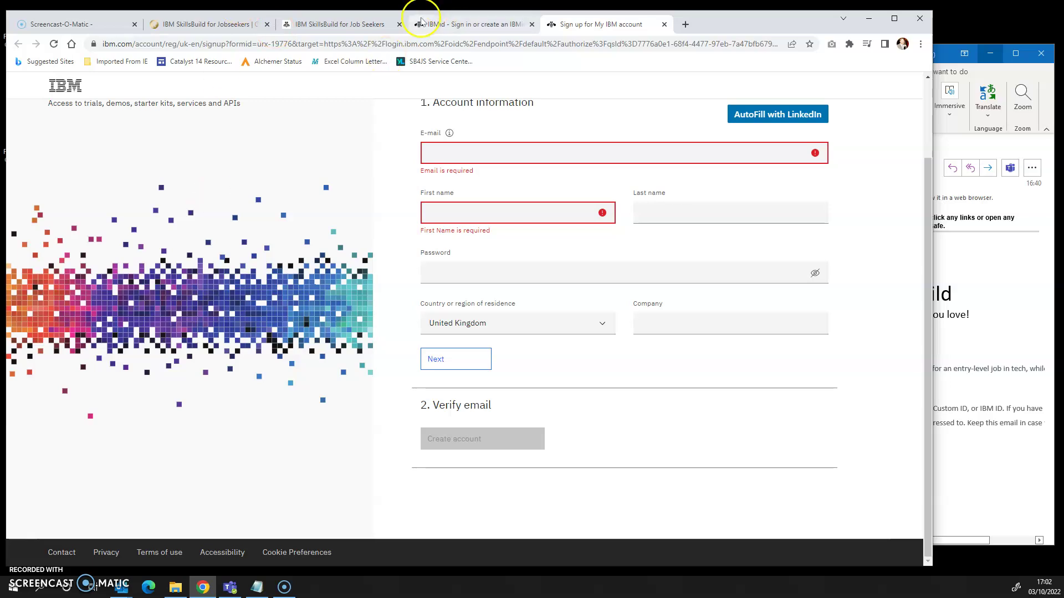
- Flip between the IBMid and SkillsBuild tabs, ending on the Log in to IBM page
left_click(444, 23)
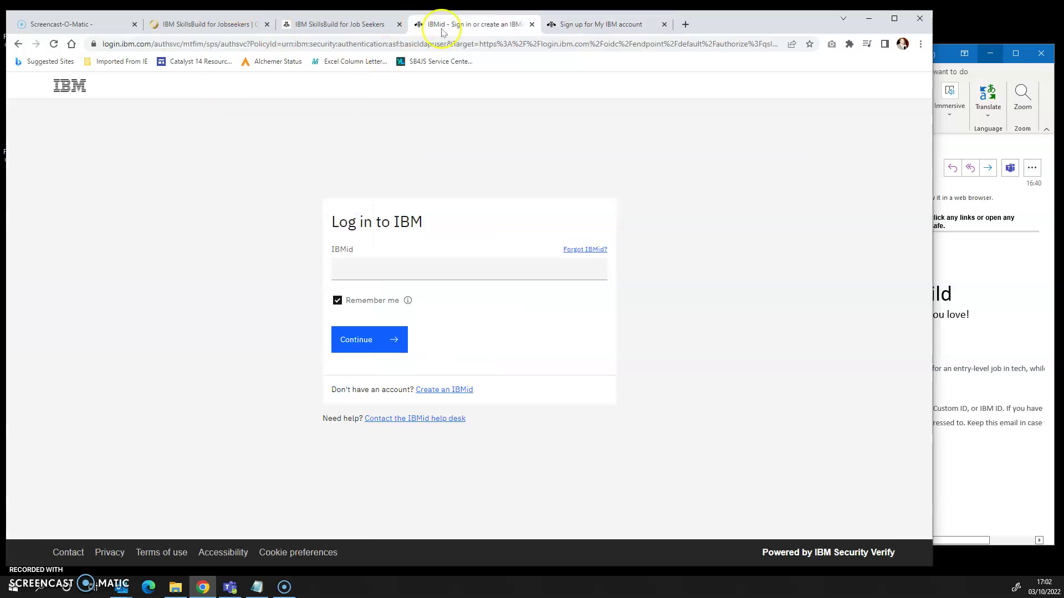
left_click(327, 25)
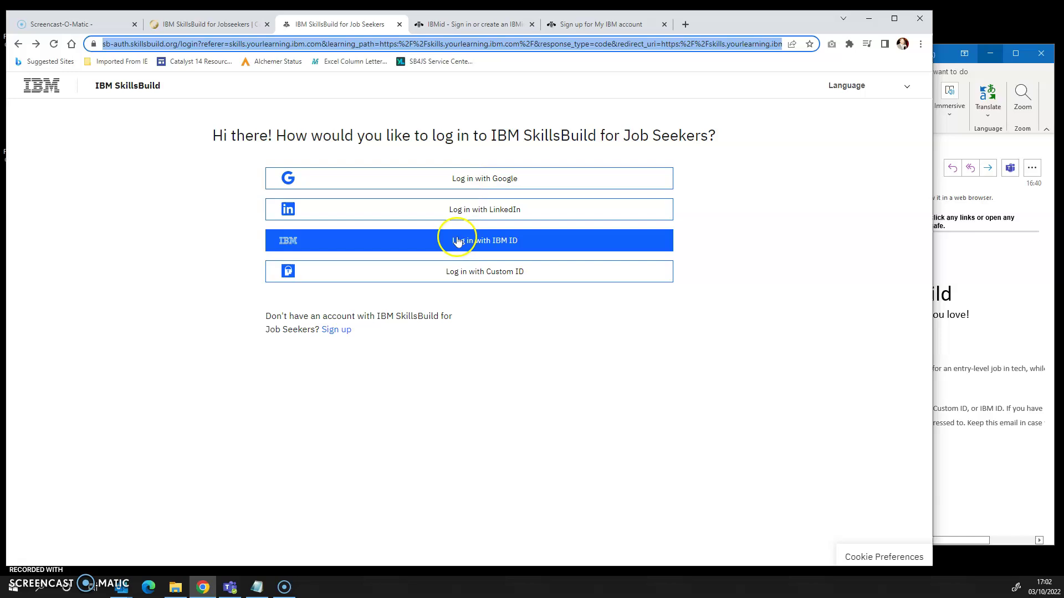
left_click(467, 25)
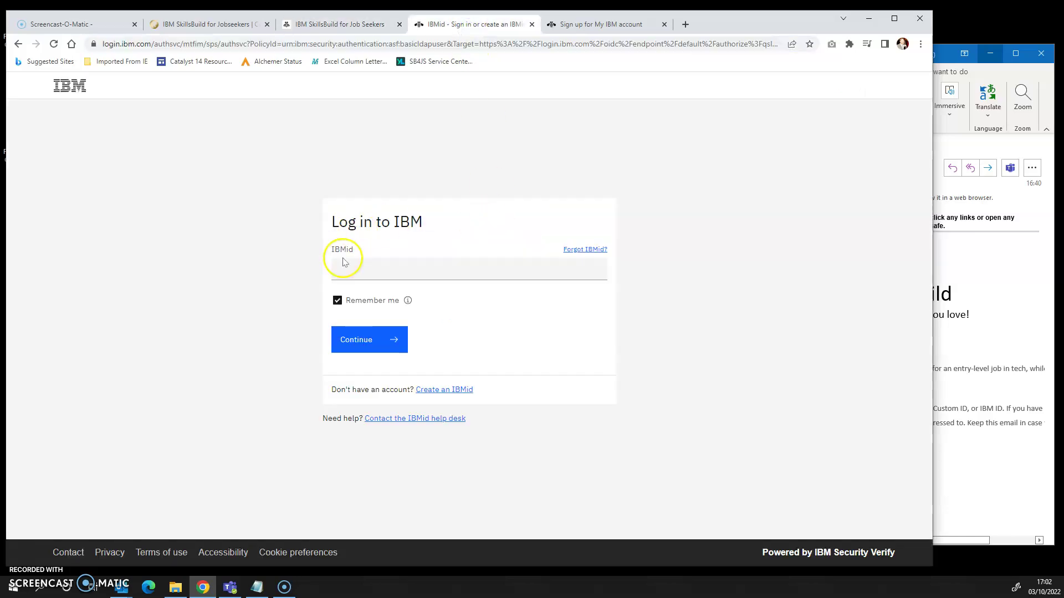